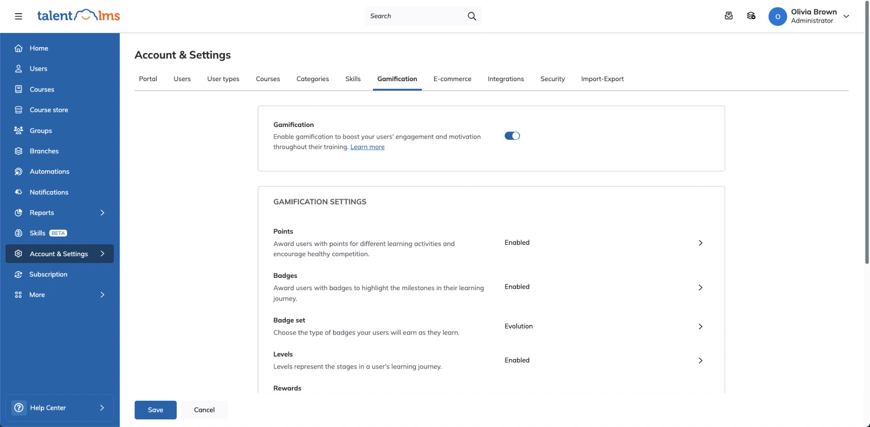
Award points for each successful test completion, then move the learner to the next lesson.
left_click(703, 247)
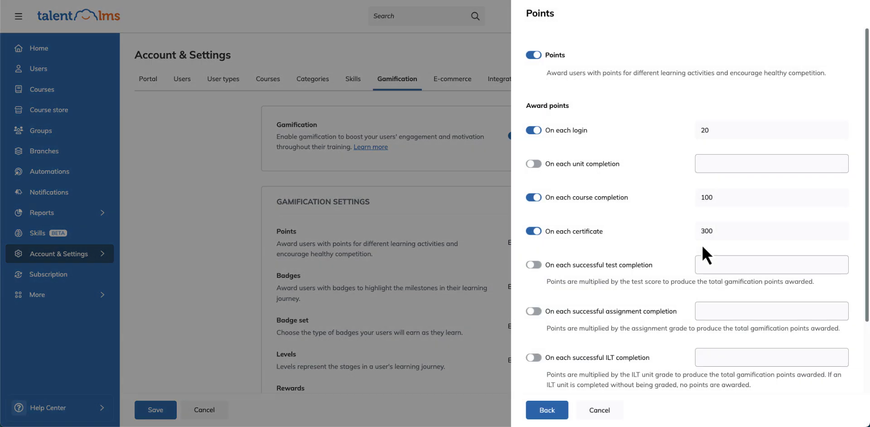
left_click(534, 266)
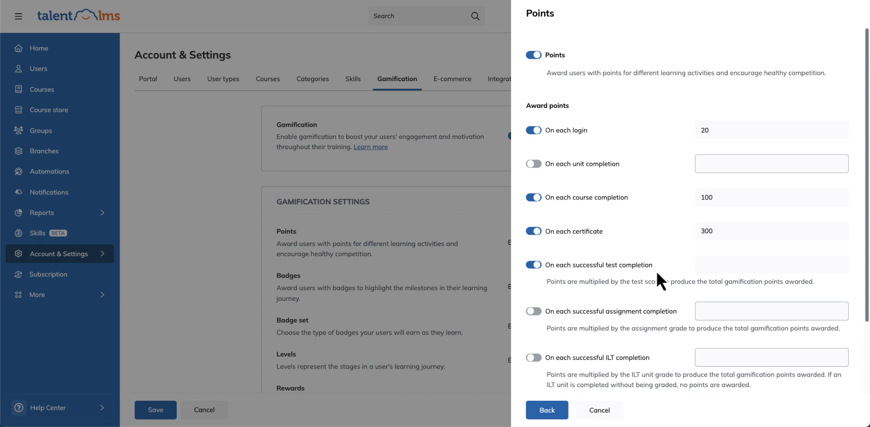
left_click(704, 267)
left_click(547, 410)
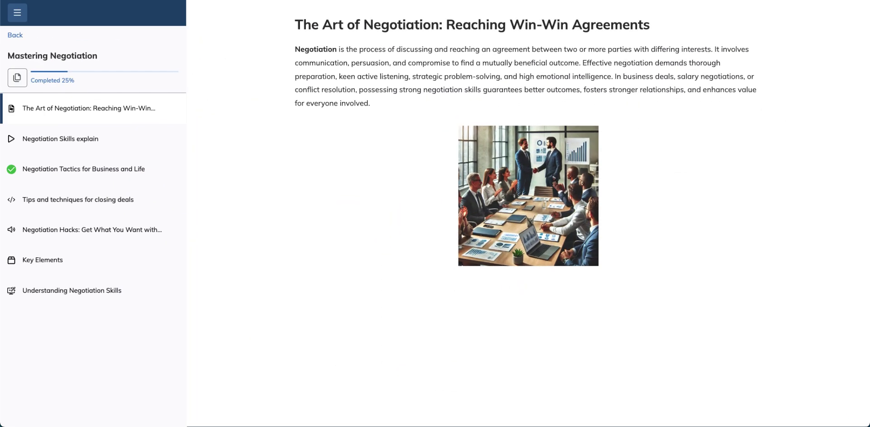
scroll(575, 413, "down", 1)
left_click(576, 413)
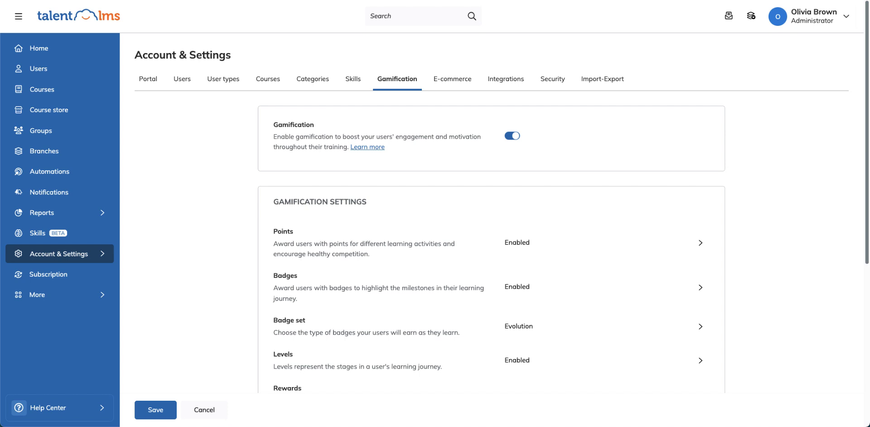
Switch on assignment badges in the Badges settings.
left_click(701, 288)
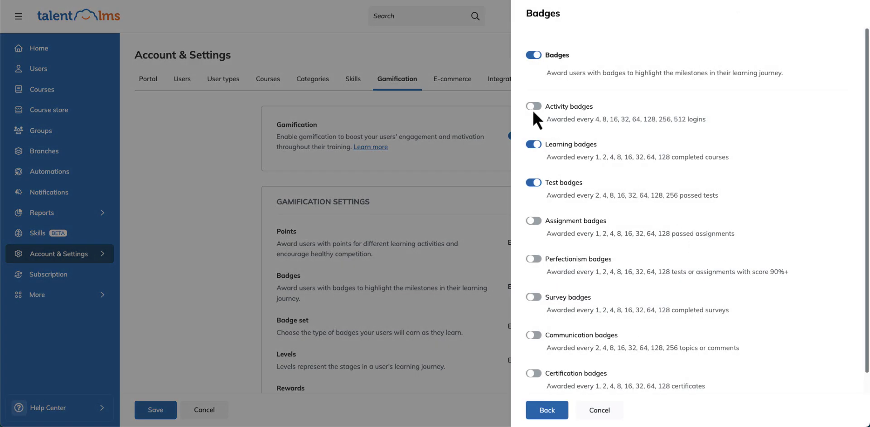
left_click(534, 221)
left_click(547, 410)
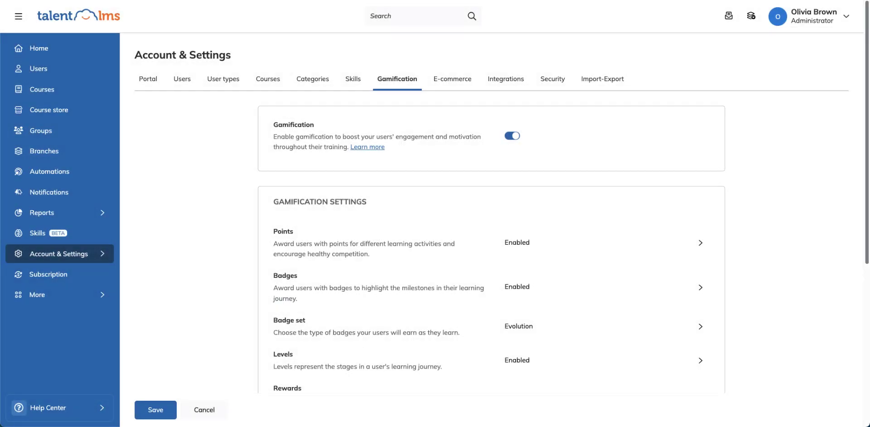
Keep Evolution as the default badge set and open the Activity Grower badge for editing.
left_click(704, 329)
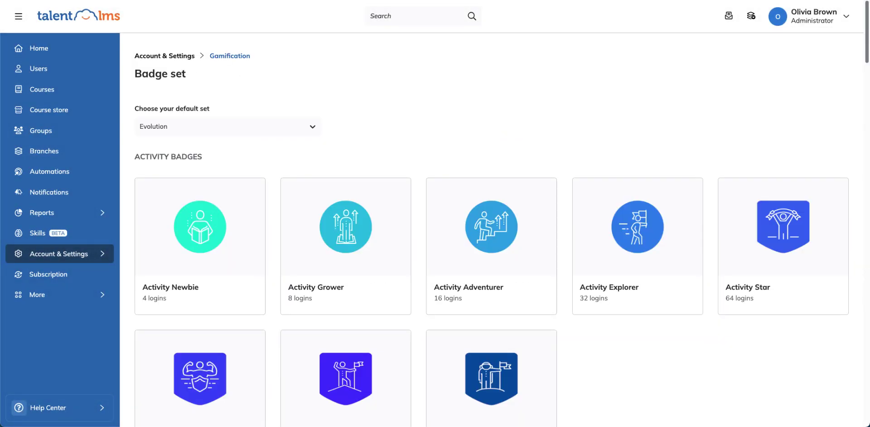
left_click(314, 128)
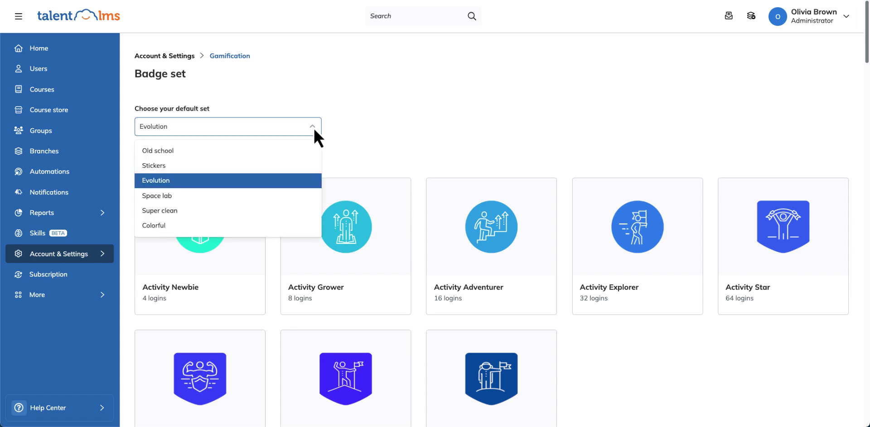
left_click(314, 127)
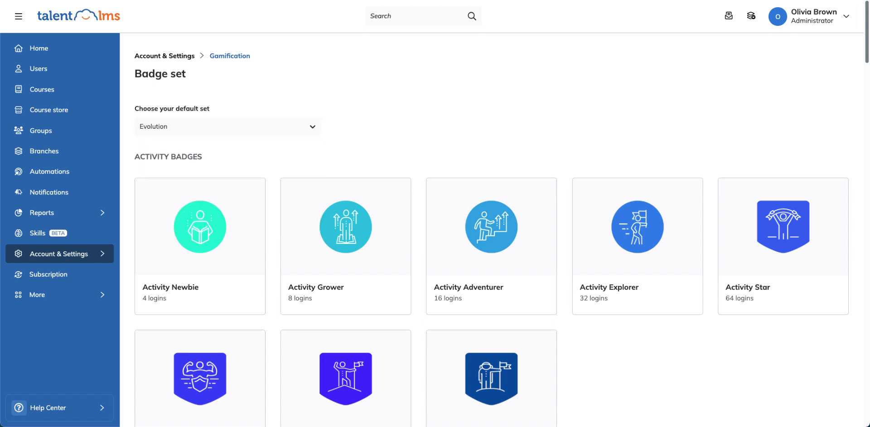
left_click(352, 233)
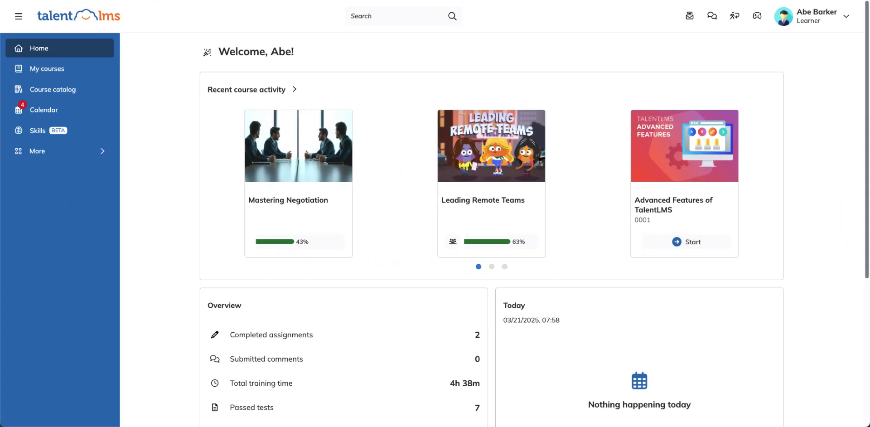
Open My badges from the learner's profile menu.
left_click(823, 24)
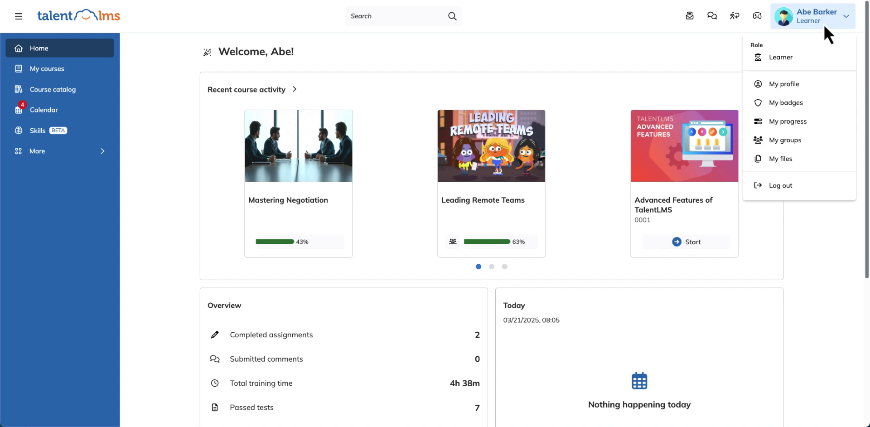
left_click(831, 99)
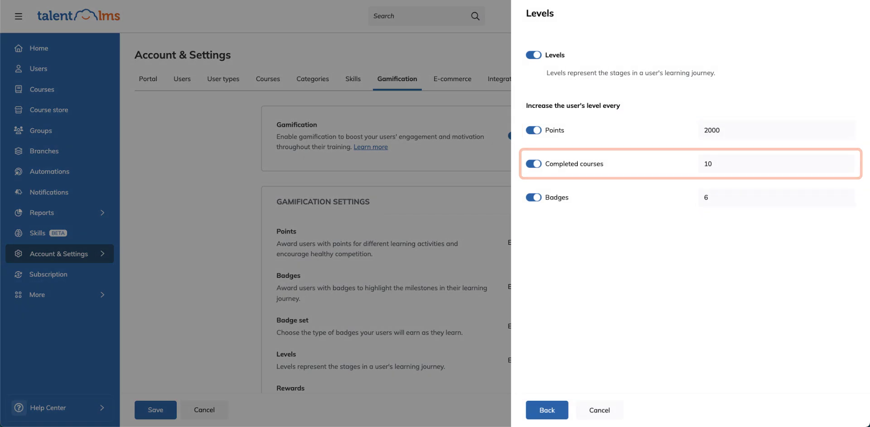
Close the Levels panel after reviewing the 2000 points, 10 courses and 6 badges thresholds.
left_click(605, 410)
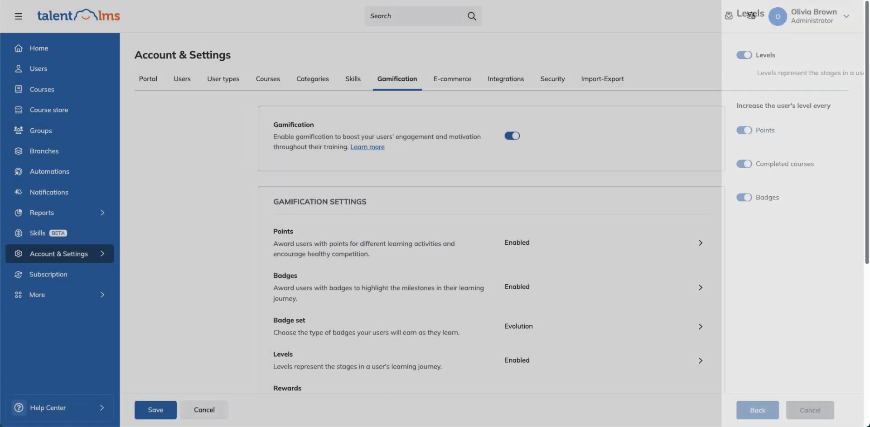
Turn on Rewards so learners earn course purchase discounts.
scroll(491, 227, "down", 5)
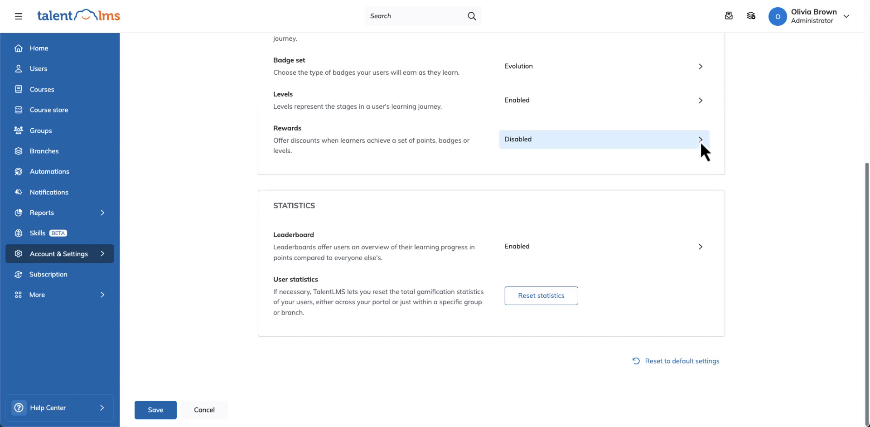
left_click(700, 141)
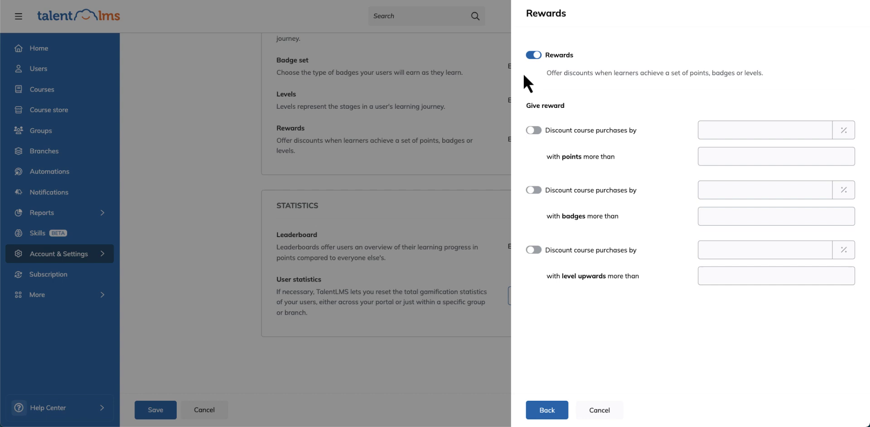
left_click(554, 403)
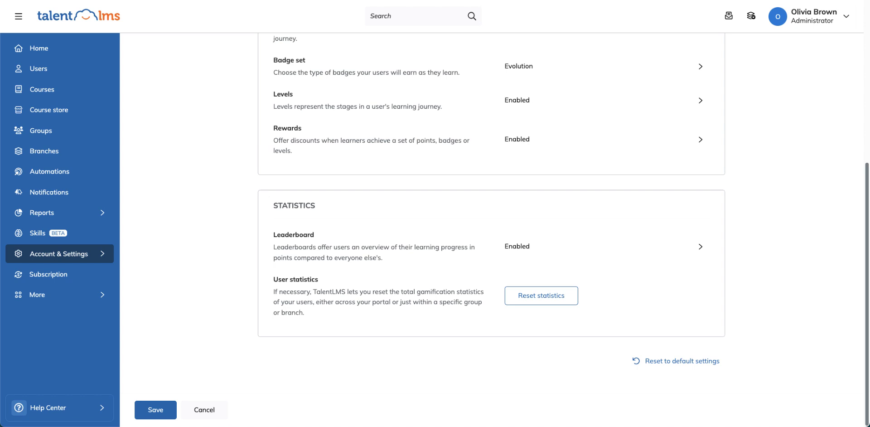
Turn on Show courses in the Leaderboard settings.
left_click(700, 247)
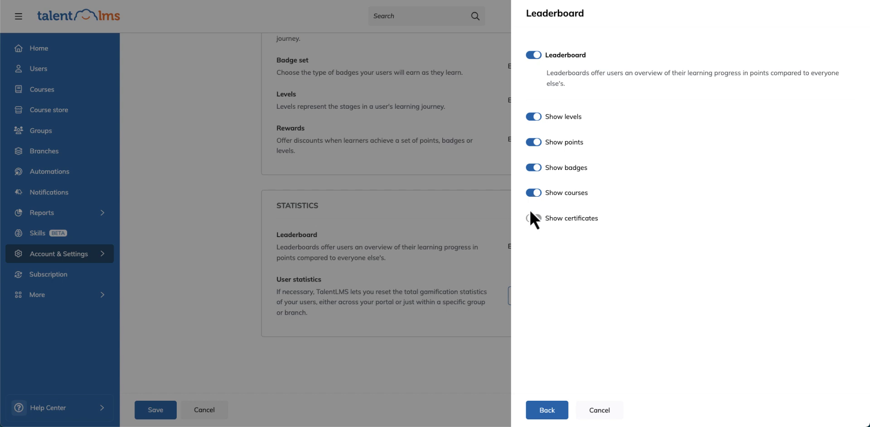
left_click(554, 410)
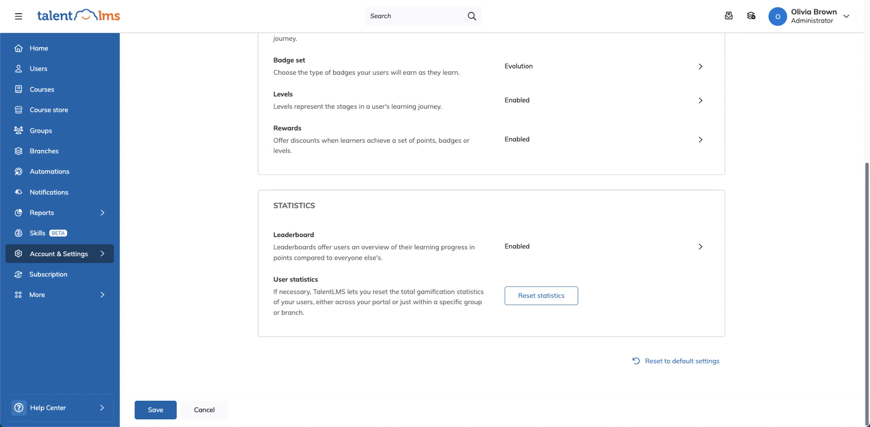
left_click(569, 298)
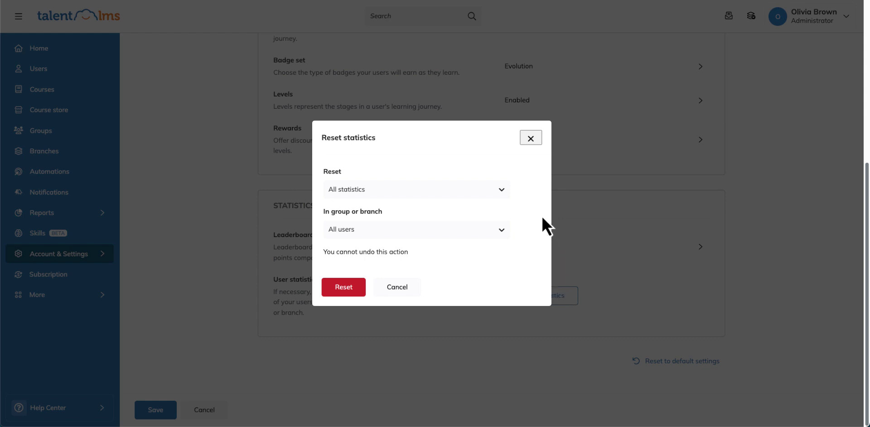
left_click(507, 189)
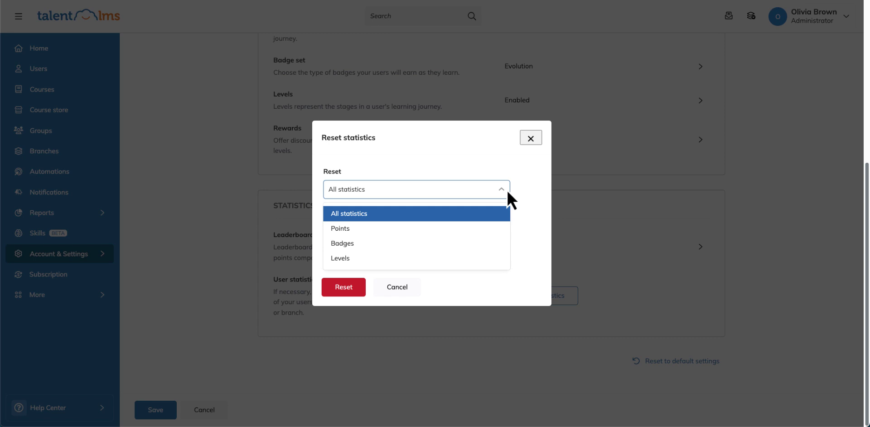
left_click(506, 189)
left_click(504, 228)
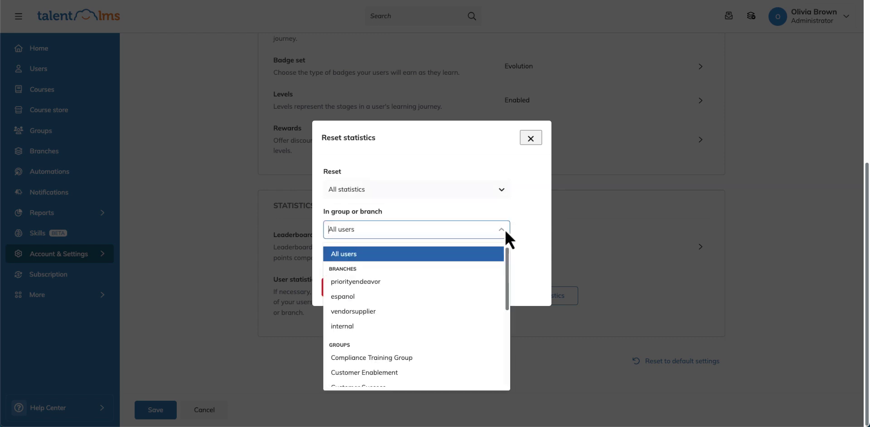
left_click(505, 228)
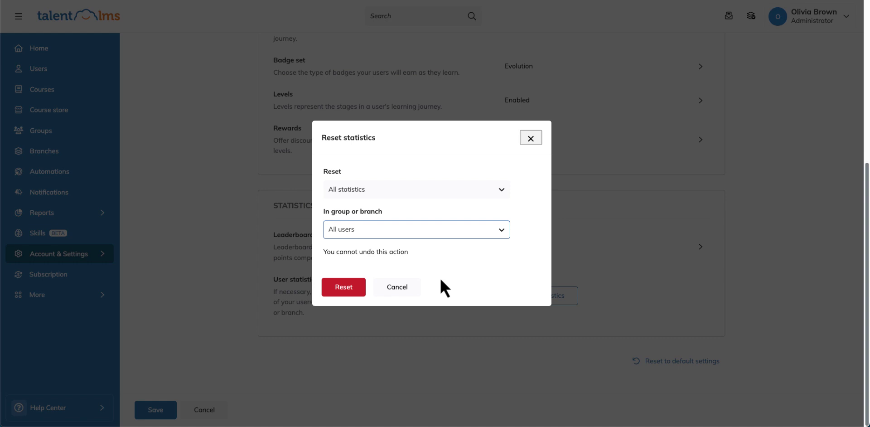
left_click(397, 286)
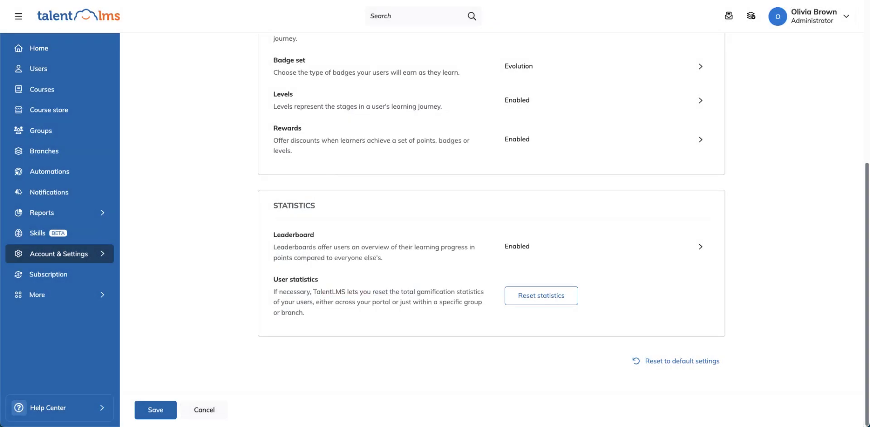